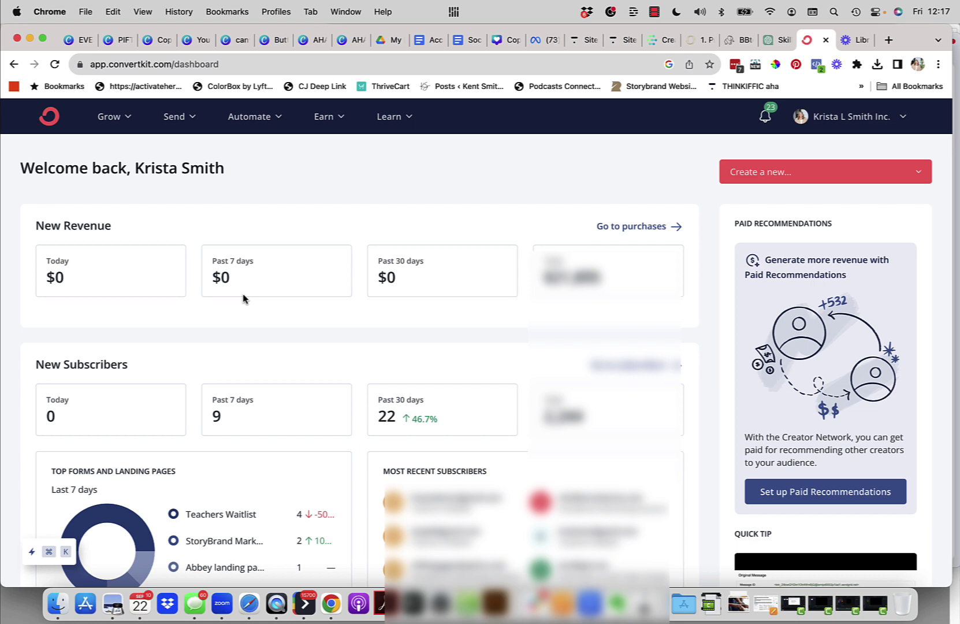
Start a new broadcast from the Send > Broadcasts list
{"action": "left_click", "coordinate": [178, 116]}
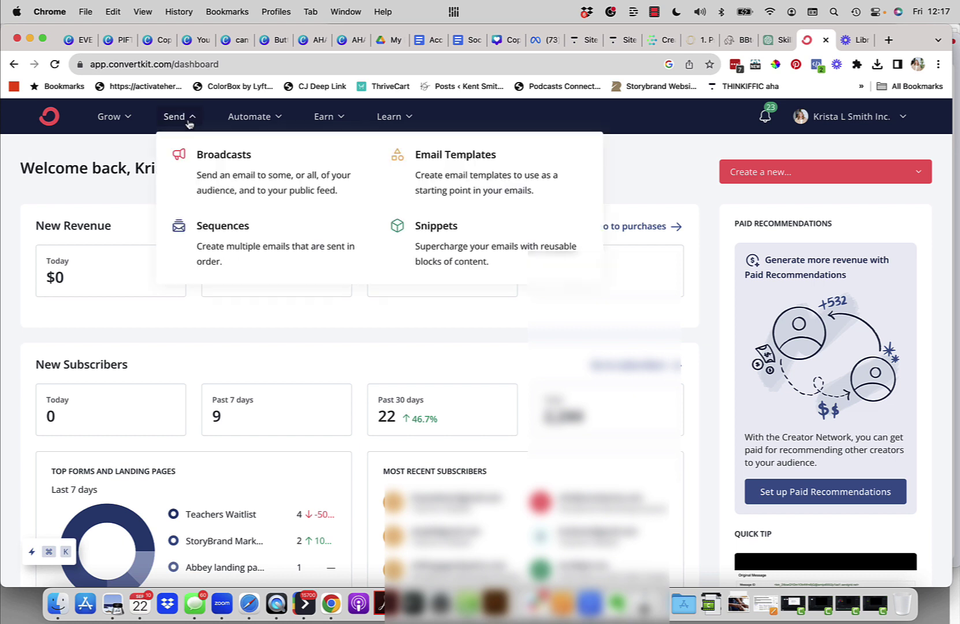
{"action": "left_click", "coordinate": [203, 167]}
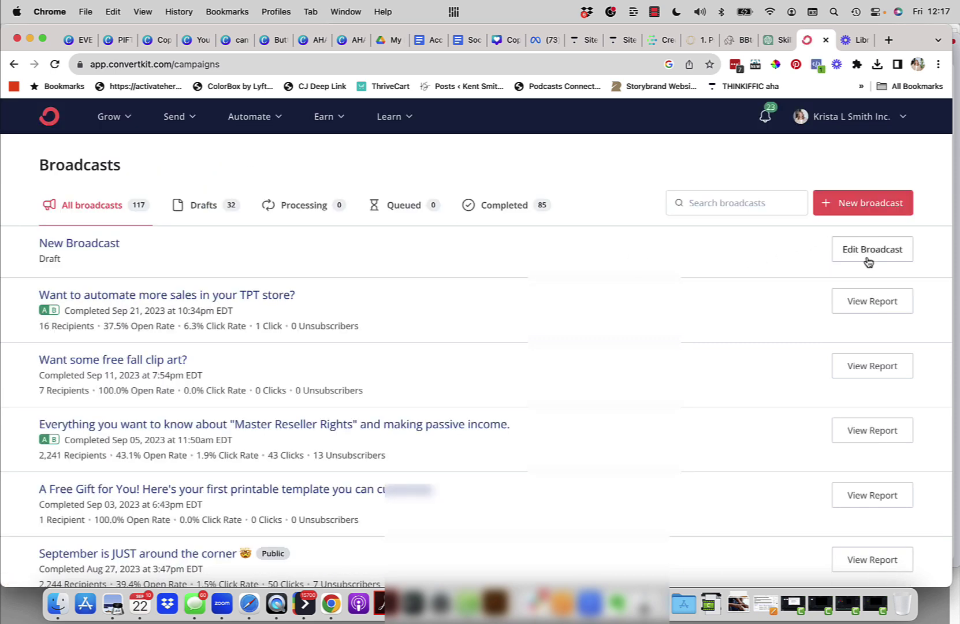
{"action": "left_click", "coordinate": [862, 202]}
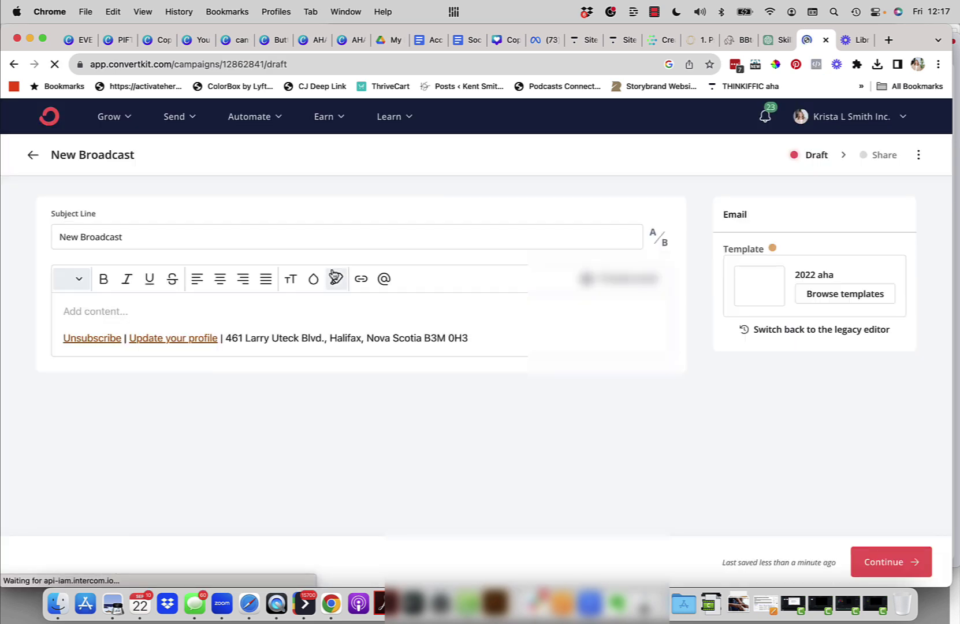
Title the broadcast 'Tester', paste the teacher promo email body, and continue
{"action": "triple_click", "coordinate": [79, 237]}
{"action": "type", "text": "Tes"}
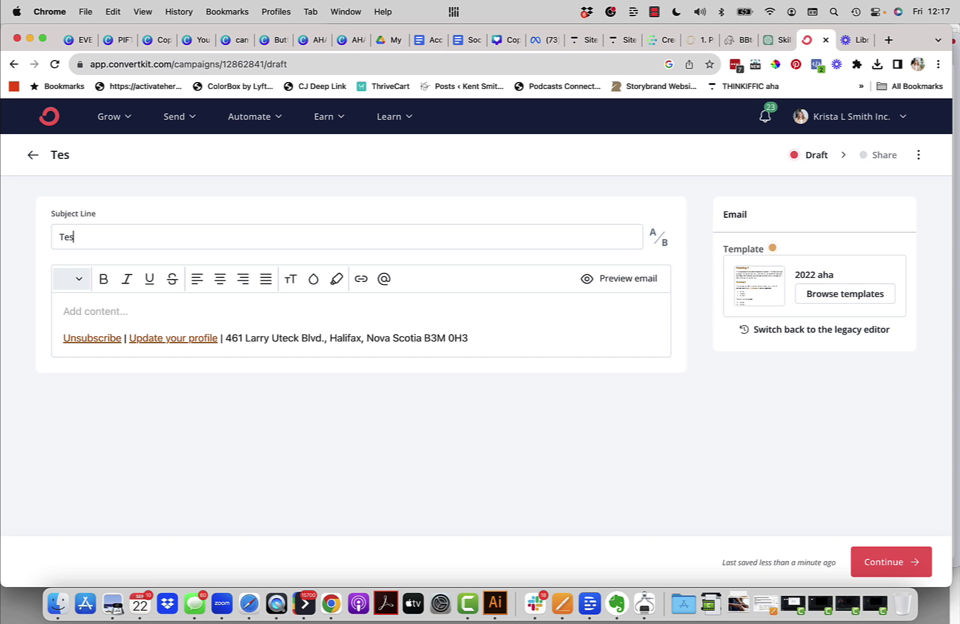
{"action": "type", "text": "ter"}
{"action": "left_click", "coordinate": [96, 310]}
{"action": "key", "text": "cmd+v"}
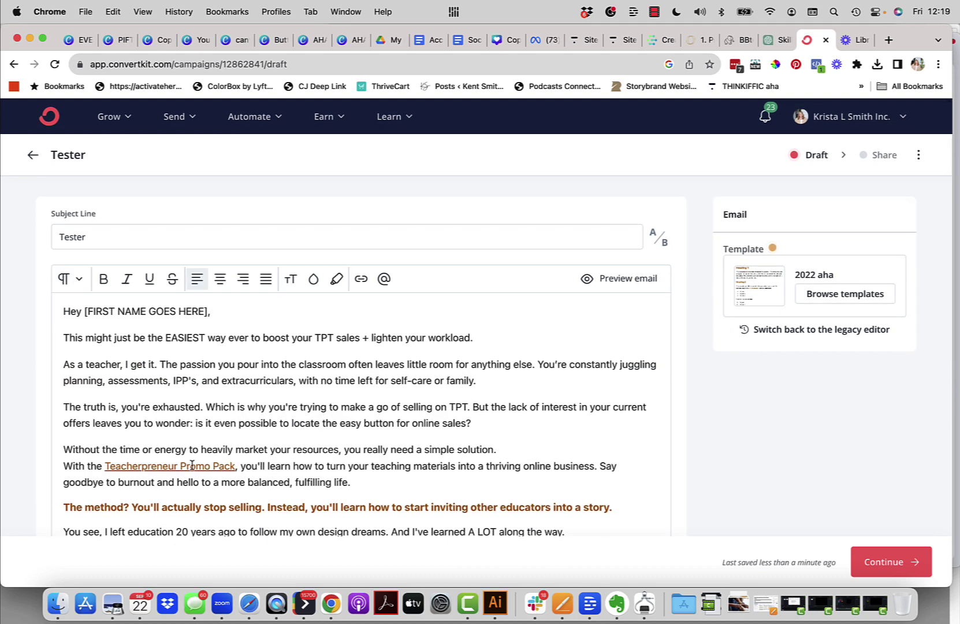
{"action": "scroll", "coordinate": [209, 447], "scroll_direction": "down", "scroll_amount": 5}
{"action": "scroll", "coordinate": [191, 465], "scroll_direction": "down", "scroll_amount": 5}
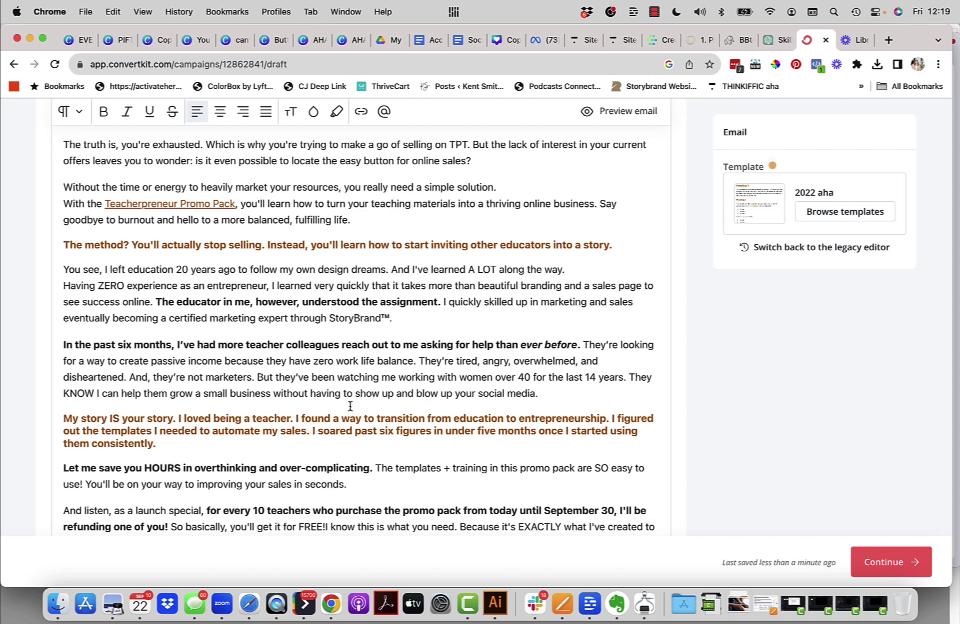
{"action": "left_click", "coordinate": [879, 563]}
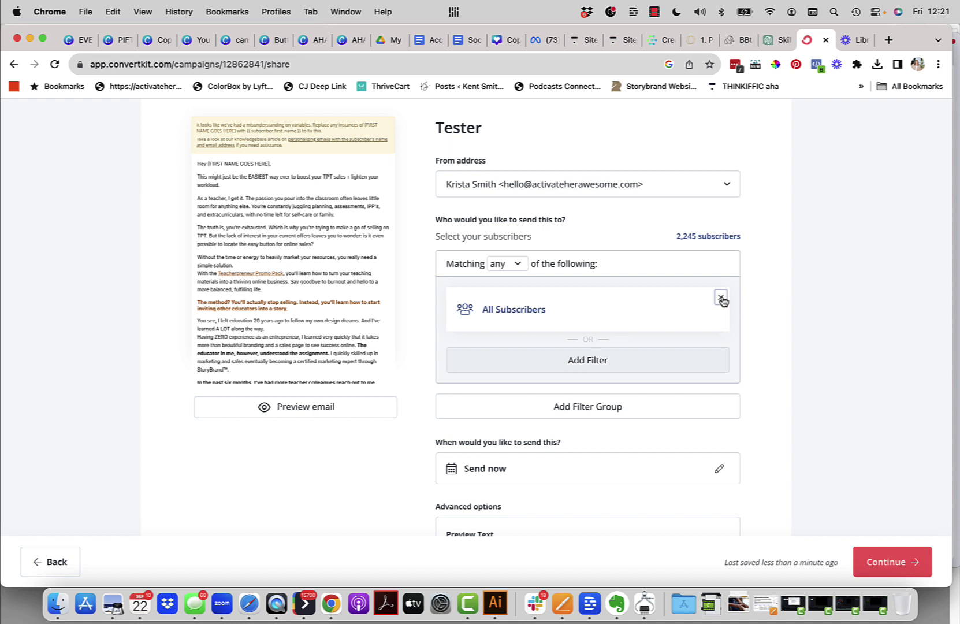
Replace the All Subscribers filter with a 'Subscribed to' forms filter for Teachers Waitlist (16 subscribers)
{"action": "left_click", "coordinate": [722, 302]}
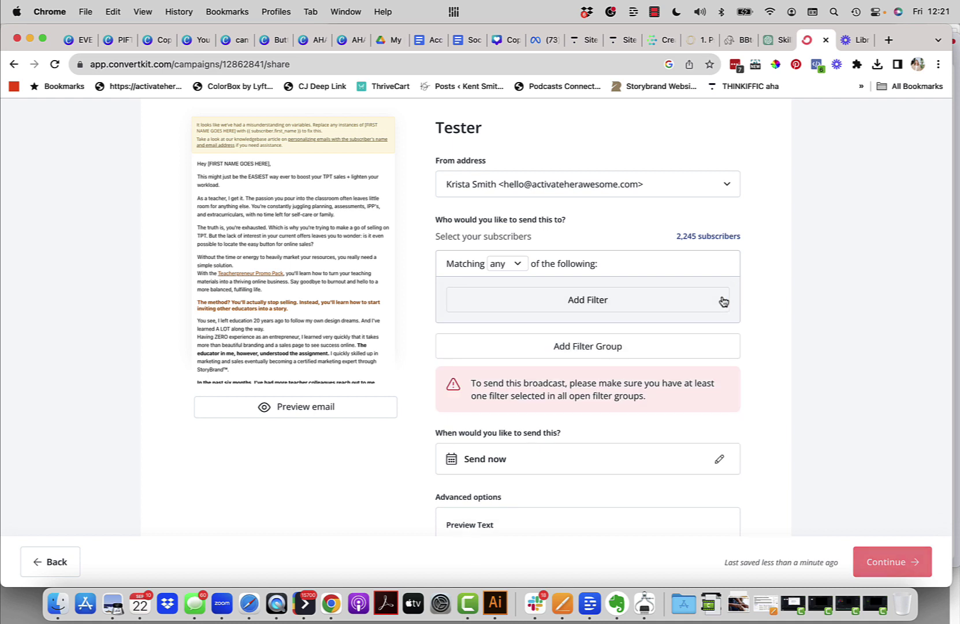
{"action": "left_click", "coordinate": [596, 302]}
{"action": "left_click", "coordinate": [593, 315]}
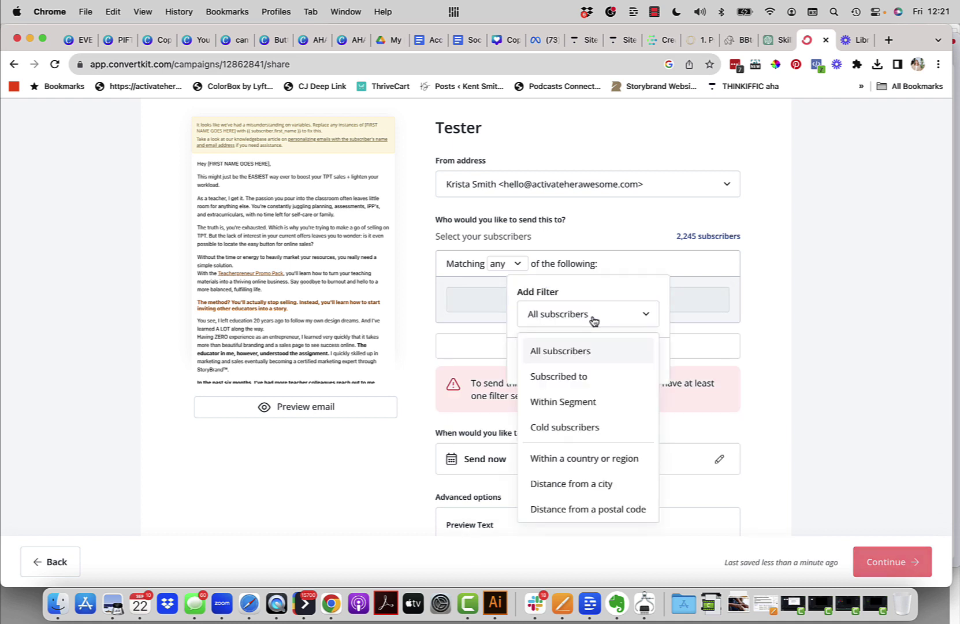
{"action": "left_click", "coordinate": [559, 375]}
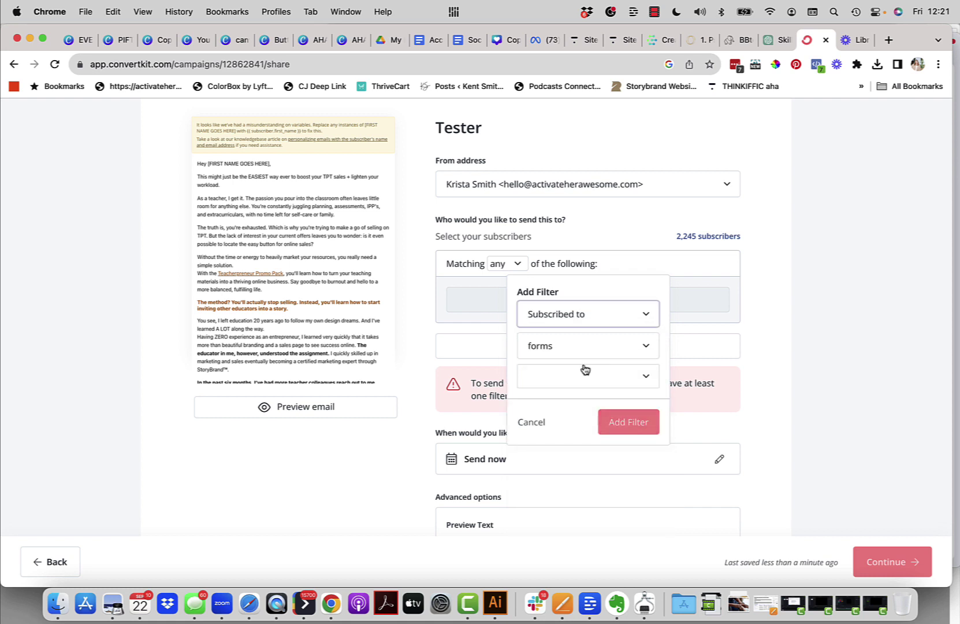
{"action": "left_click", "coordinate": [614, 347]}
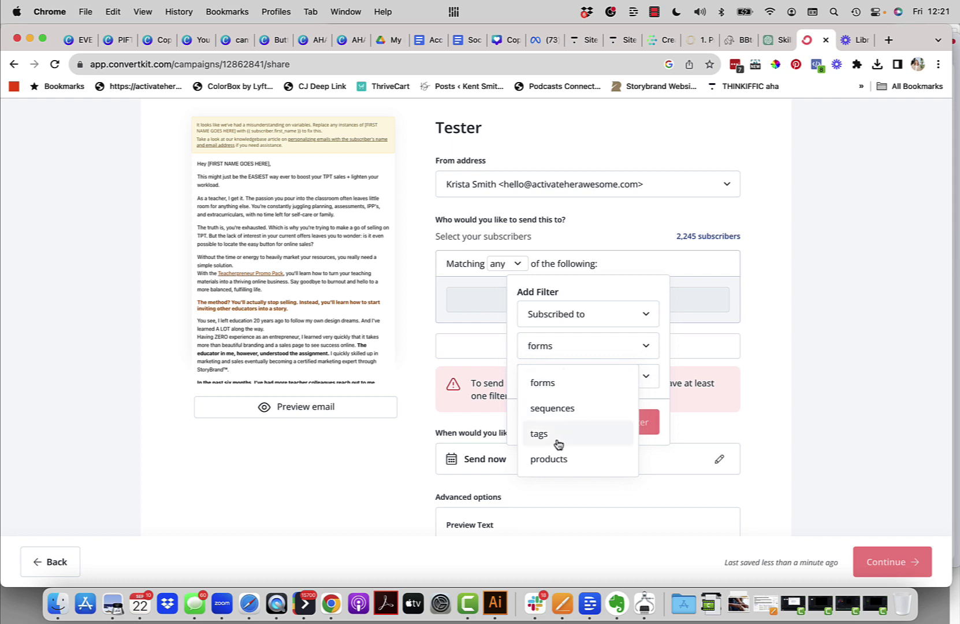
{"action": "left_click", "coordinate": [584, 385]}
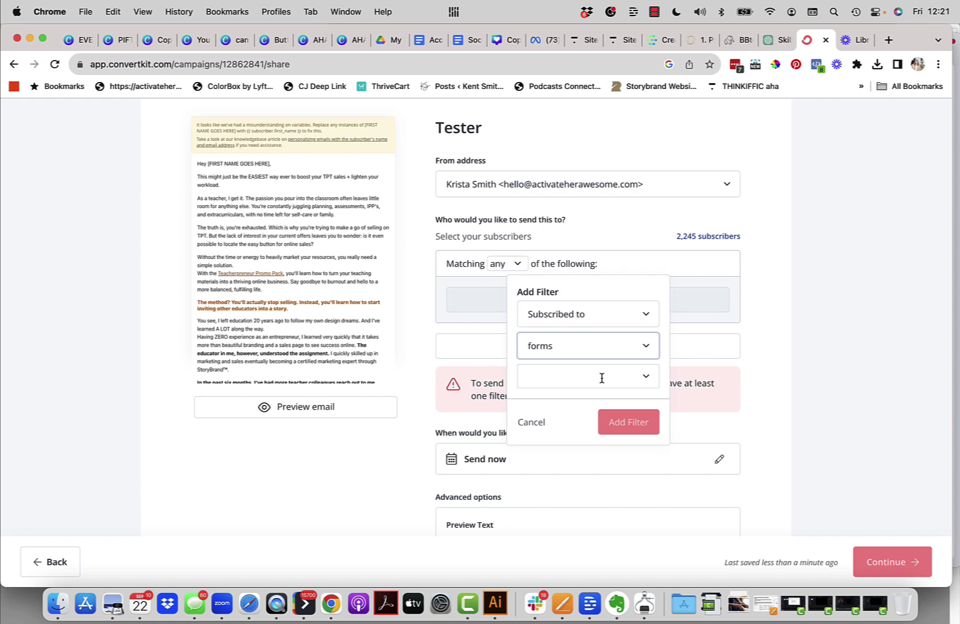
{"action": "left_click", "coordinate": [601, 377]}
{"action": "type", "text": "tea"}
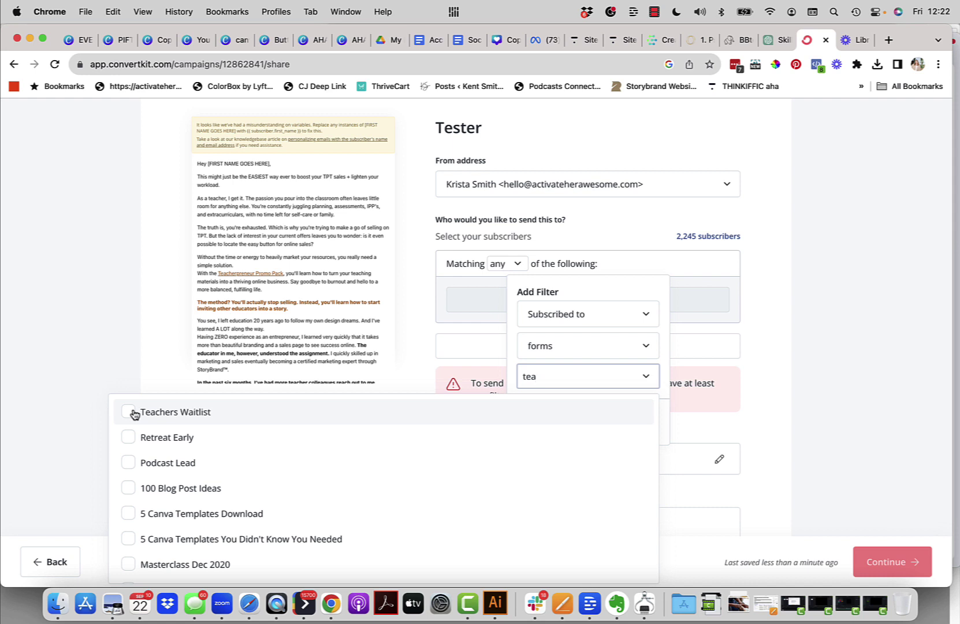
{"action": "left_click", "coordinate": [129, 412]}
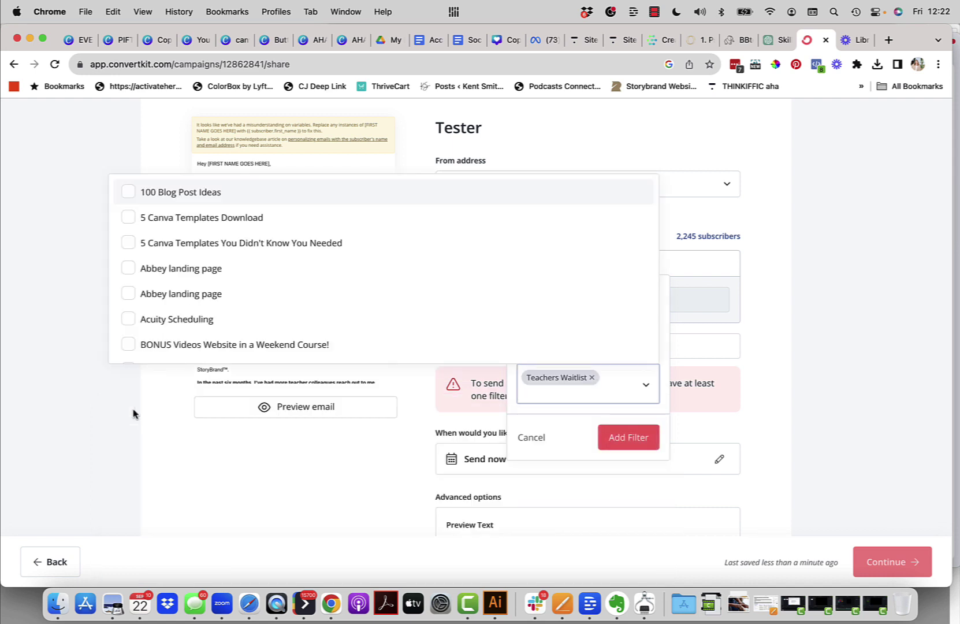
{"action": "left_click", "coordinate": [628, 437]}
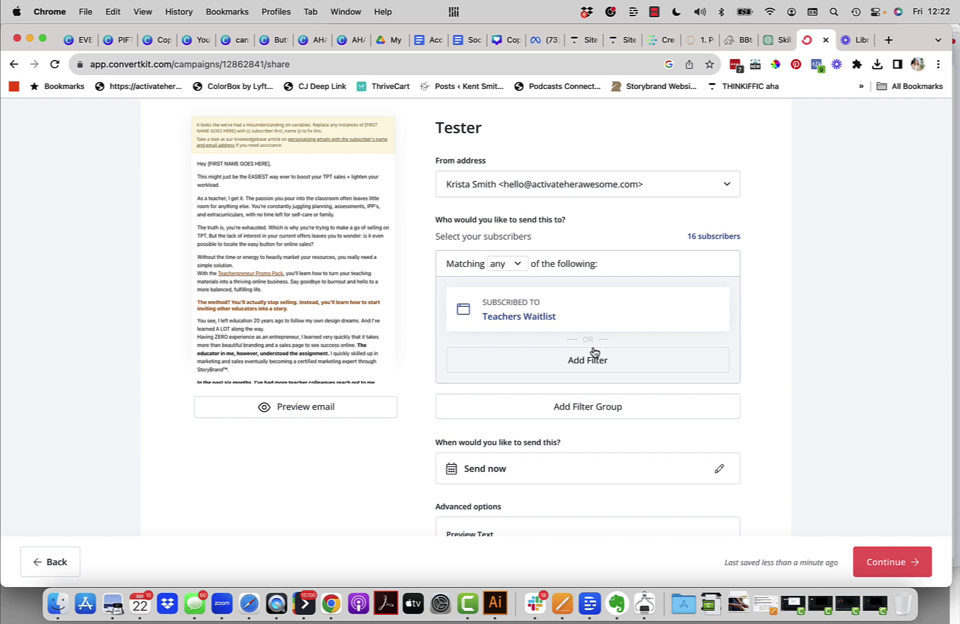
Keep recipients matching 'any' filter and begin adding a second recipient filter
{"action": "left_click", "coordinate": [520, 267]}
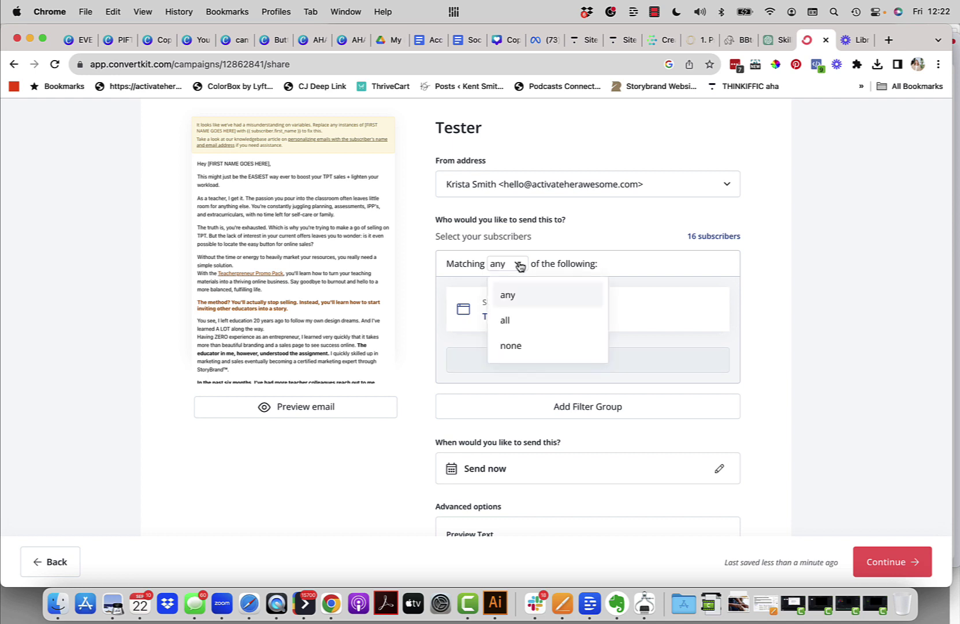
{"action": "left_click", "coordinate": [527, 301]}
{"action": "left_click", "coordinate": [519, 270]}
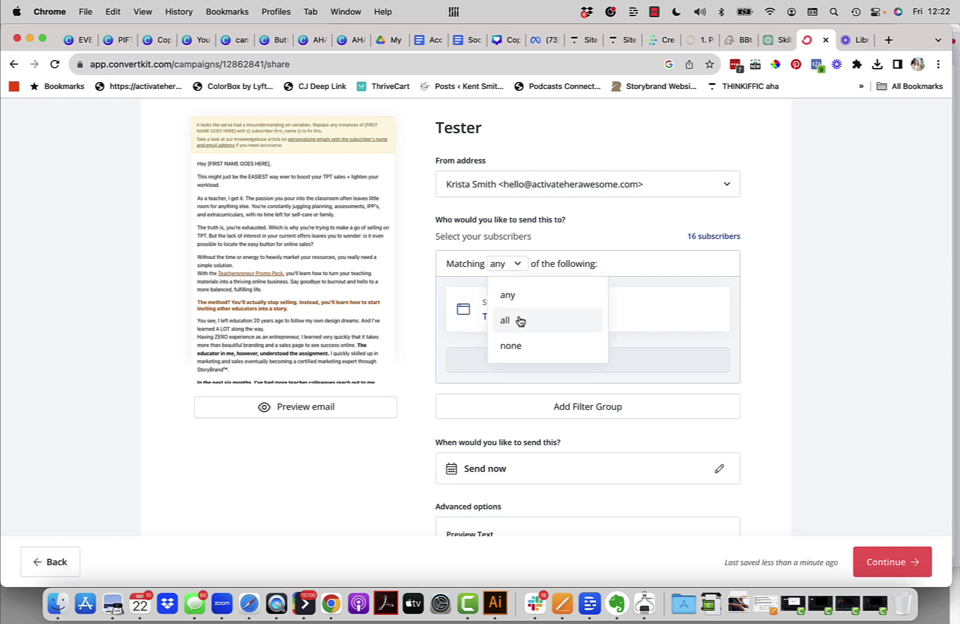
{"action": "left_click", "coordinate": [526, 296]}
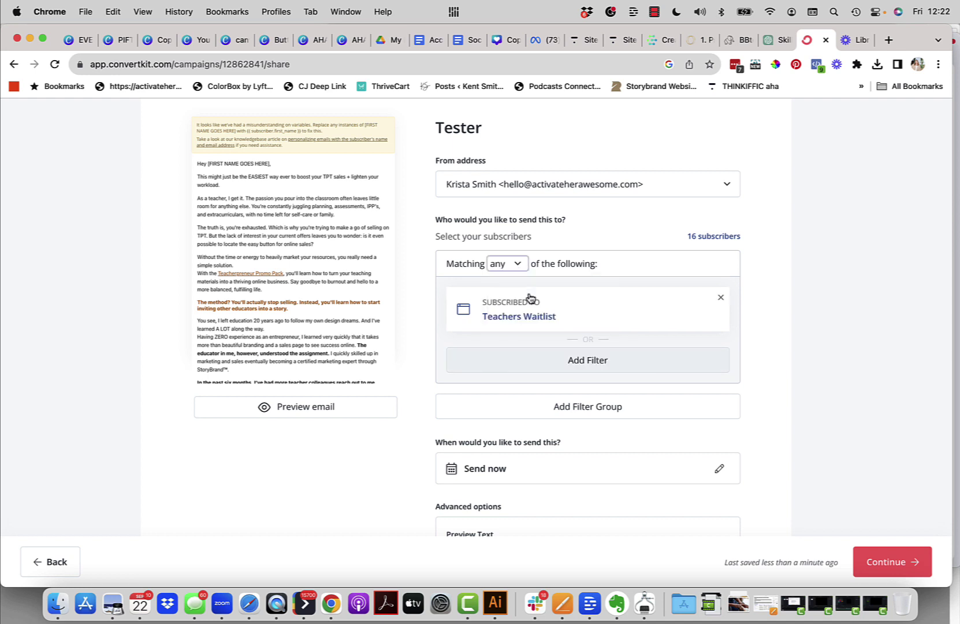
{"action": "left_click", "coordinate": [586, 369]}
Add a 'Subscribed to' forms filter for Podcast Lead, bringing recipients to 37
{"action": "left_click", "coordinate": [594, 376]}
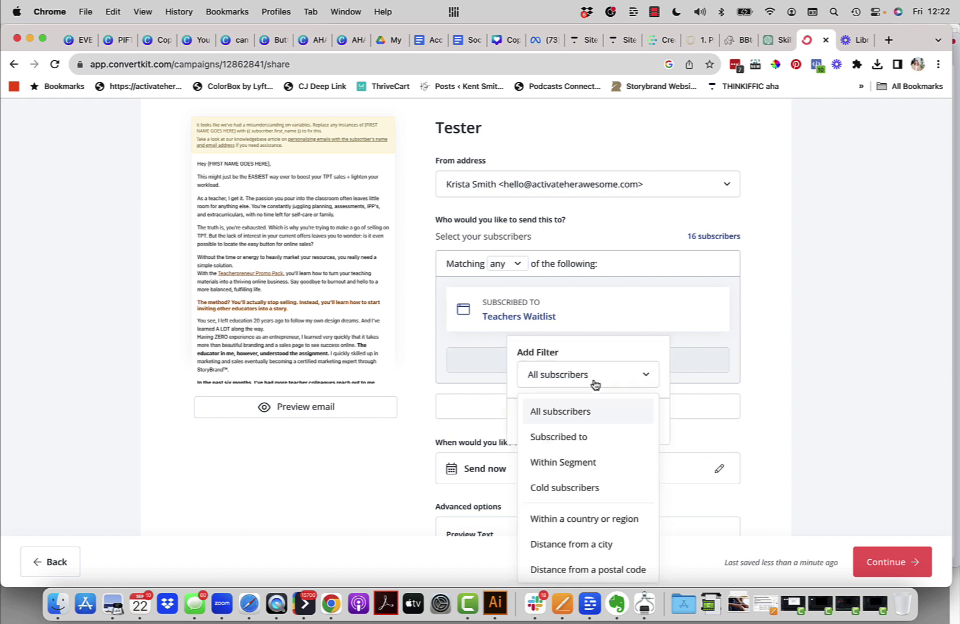
{"action": "left_click", "coordinate": [577, 442]}
{"action": "left_click", "coordinate": [571, 436]}
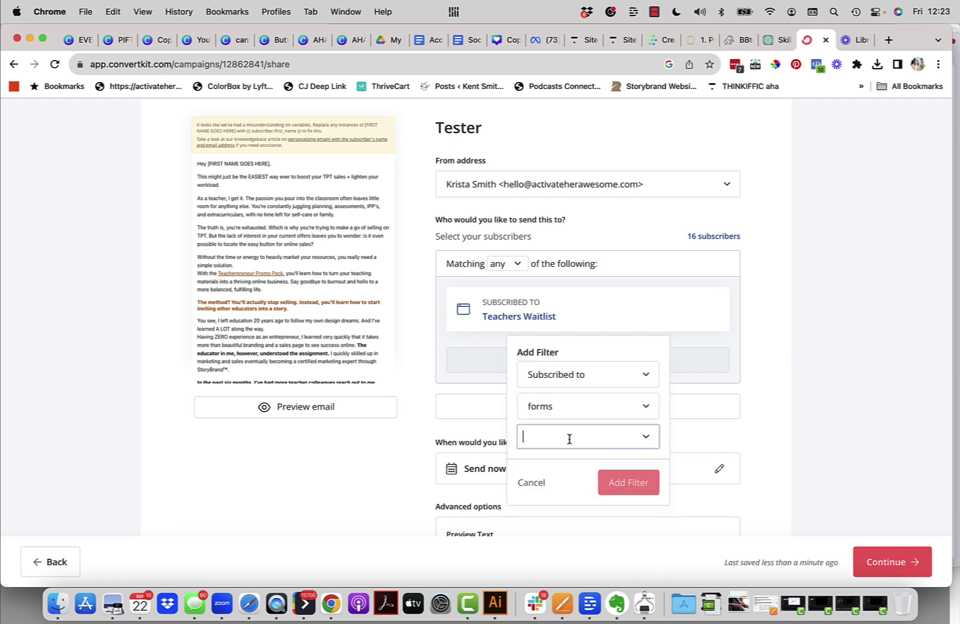
{"action": "type", "text": "pod"}
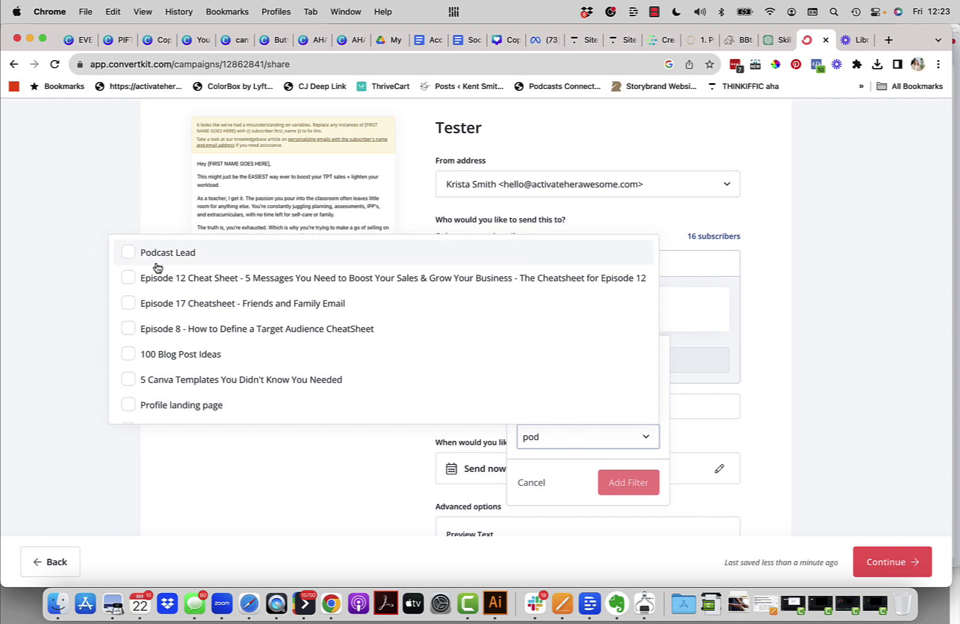
{"action": "left_click", "coordinate": [128, 252]}
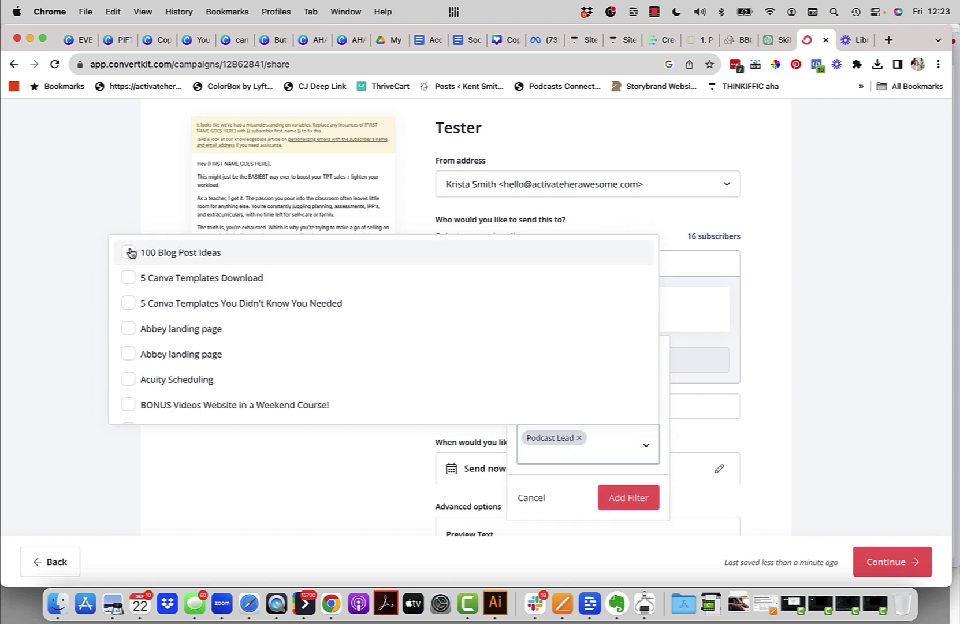
{"action": "left_click", "coordinate": [629, 498]}
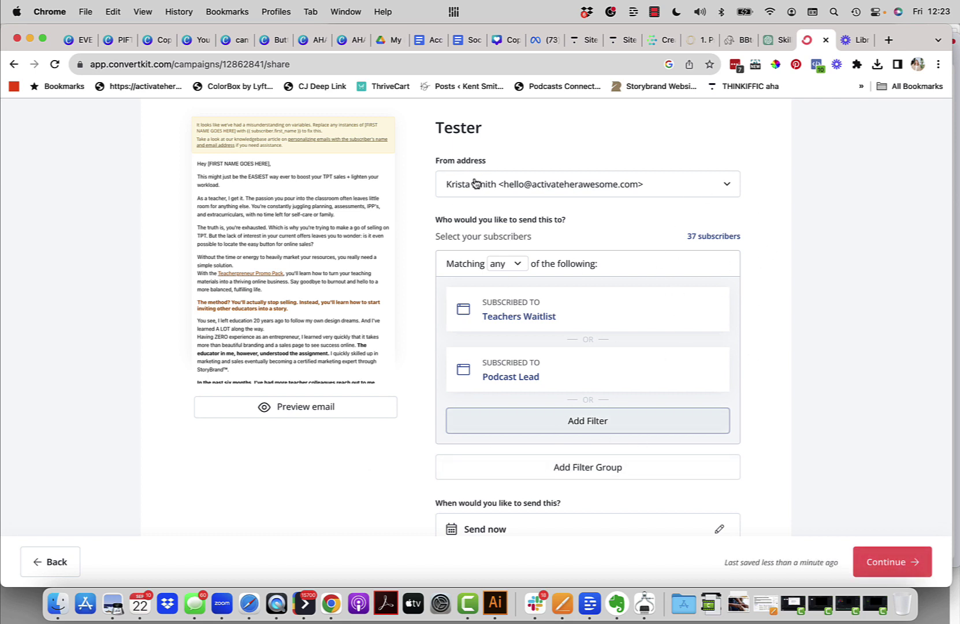
{"action": "scroll", "coordinate": [367, 436], "scroll_direction": "down", "scroll_amount": 3}
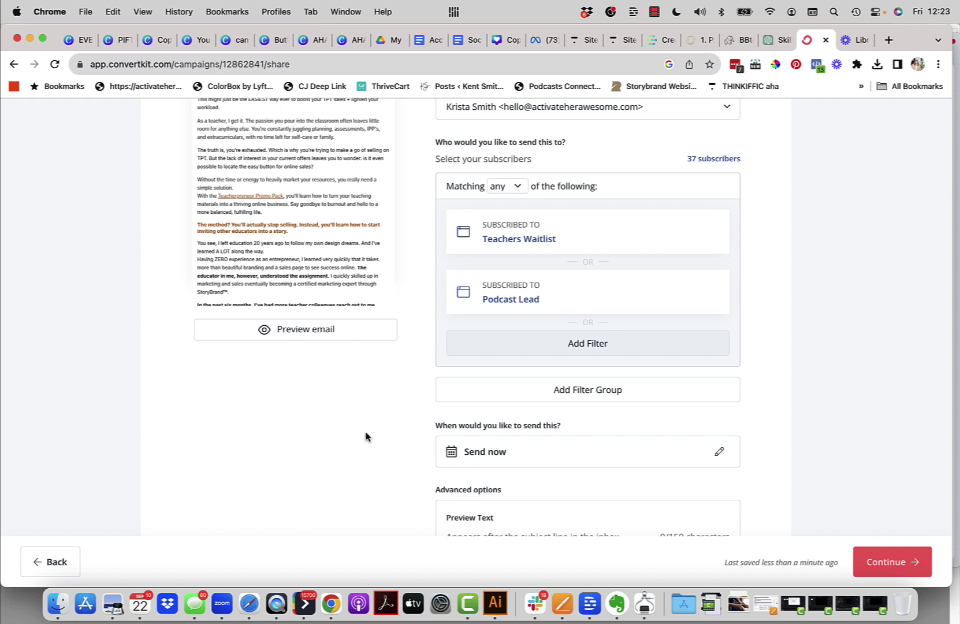